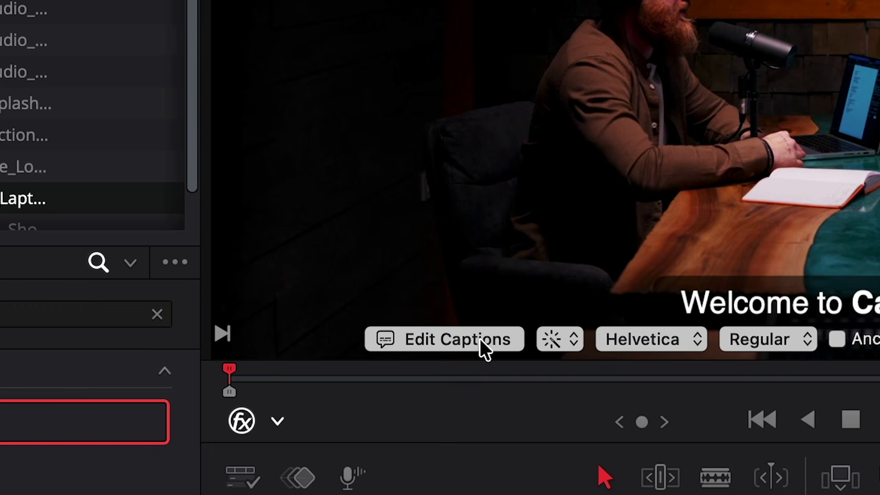
# Step: Open the caption editor and import a captions file
pyautogui.click(327, 288)
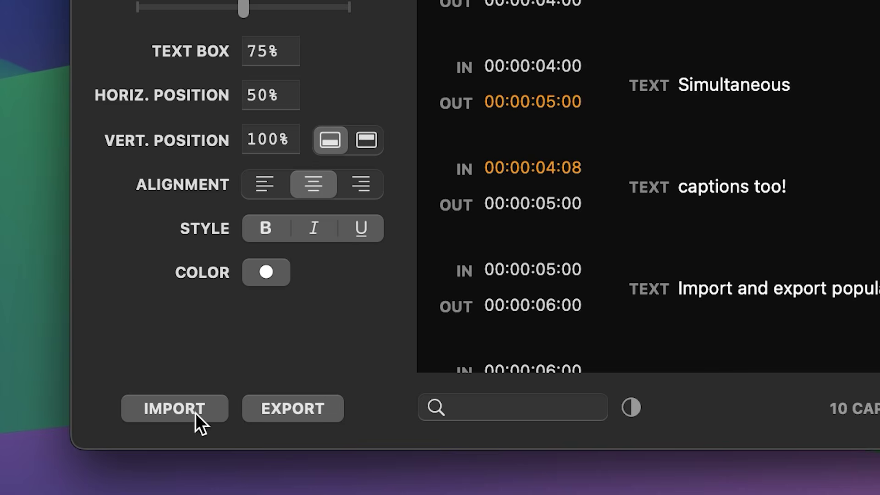
pyautogui.click(188, 433)
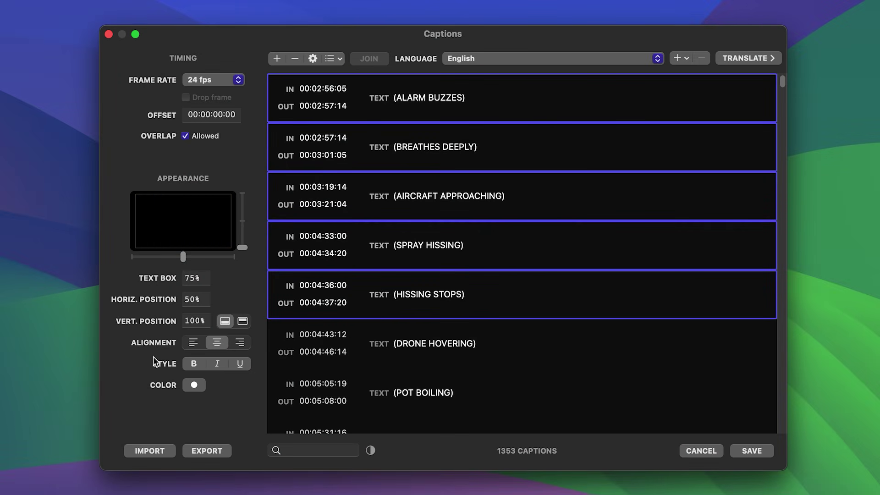
# Step: Make the five selected captions bold and red, and start exporting the captions
pyautogui.click(193, 363)
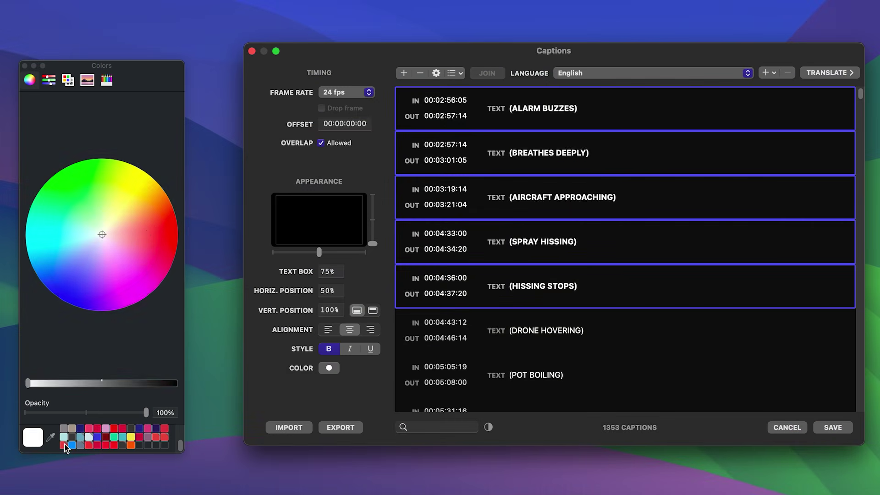
pyautogui.click(64, 444)
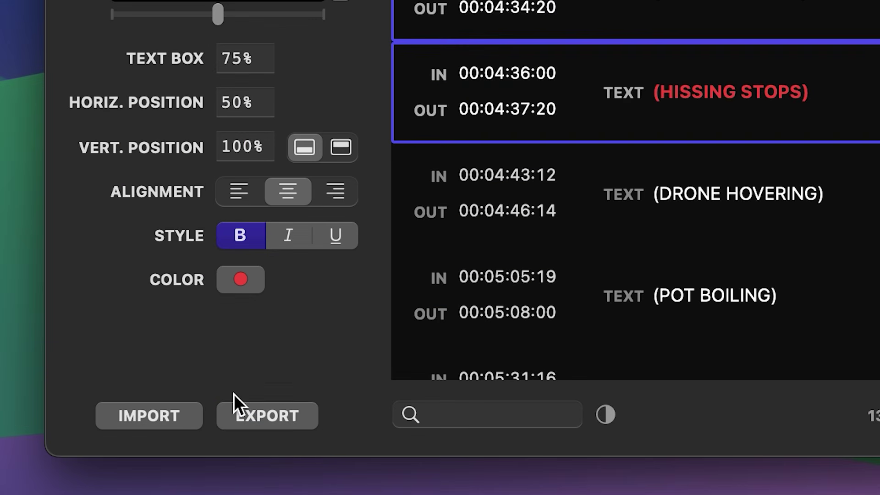
pyautogui.click(305, 415)
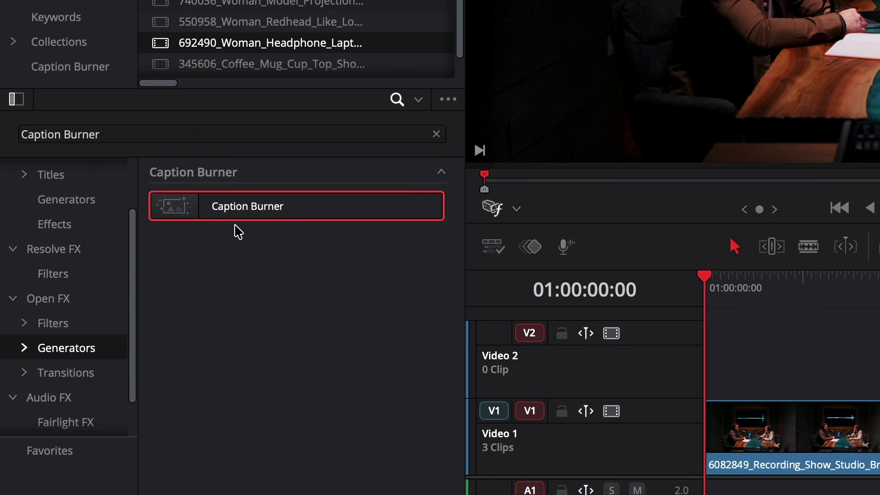
# Step: Add the Caption Burner generator to the Video 2 track at the start of the timeline
pyautogui.moveTo(279, 216); pyautogui.dragTo(733, 355)
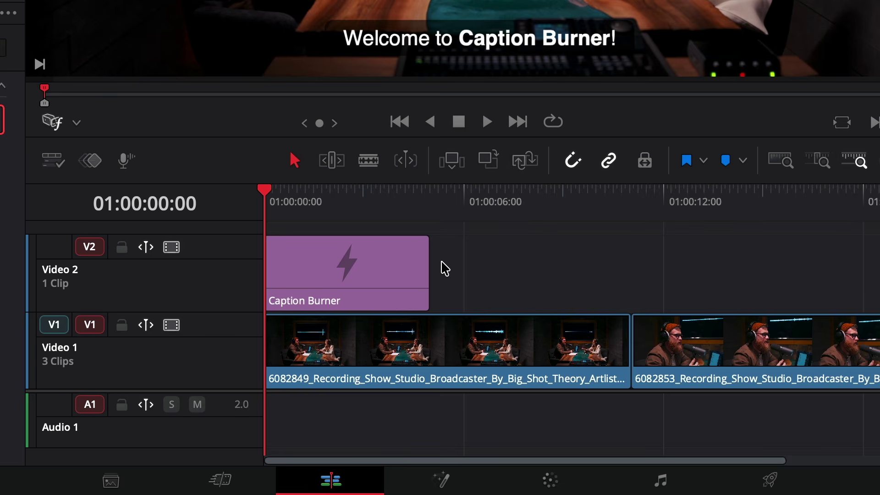
pyautogui.moveTo(432, 381); pyautogui.dragTo(470, 381)
pyautogui.moveTo(502, 266); pyautogui.dragTo(879, 266)
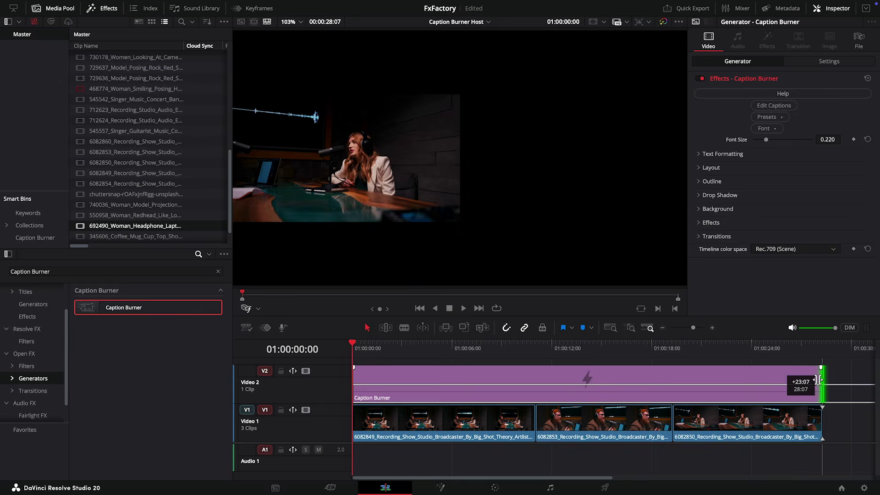
pyautogui.moveTo(818, 380); pyautogui.dragTo(817, 380)
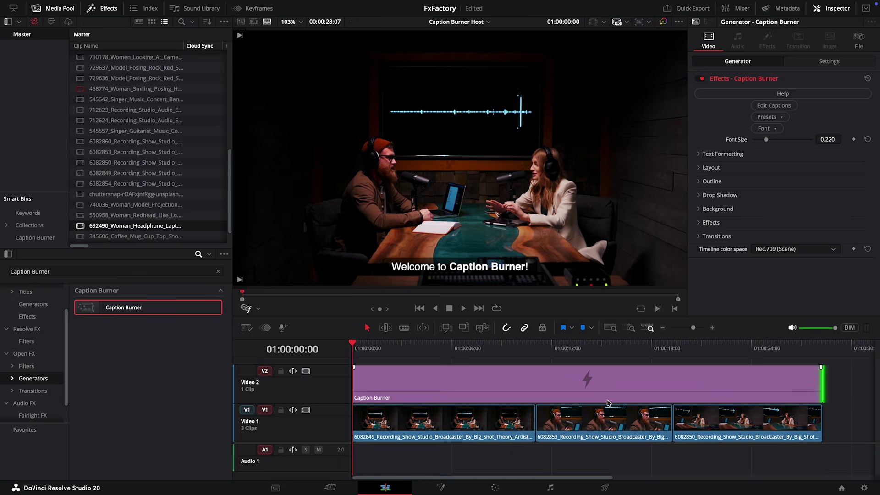
pyautogui.hotkey('ctrl', 'z')
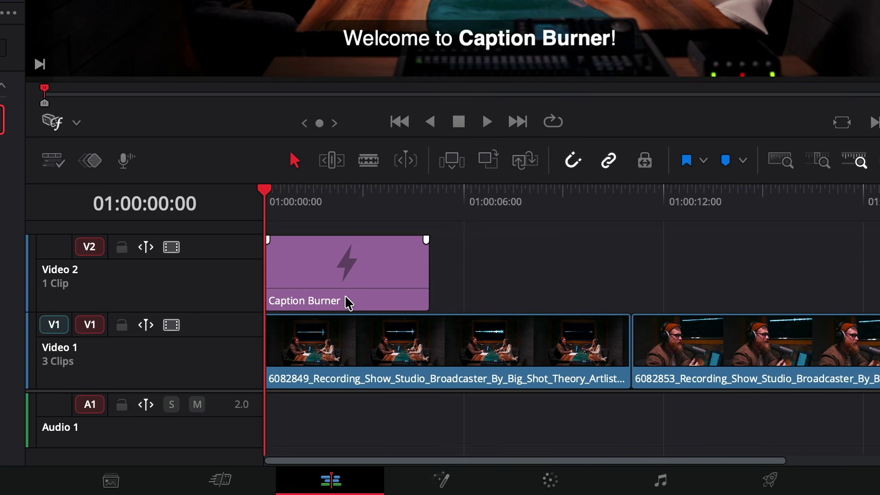
# Step: Extend the Caption Burner clip on Video 2 to the end of the last clip on Video 1
pyautogui.moveTo(334, 273); pyautogui.dragTo(550, 276)
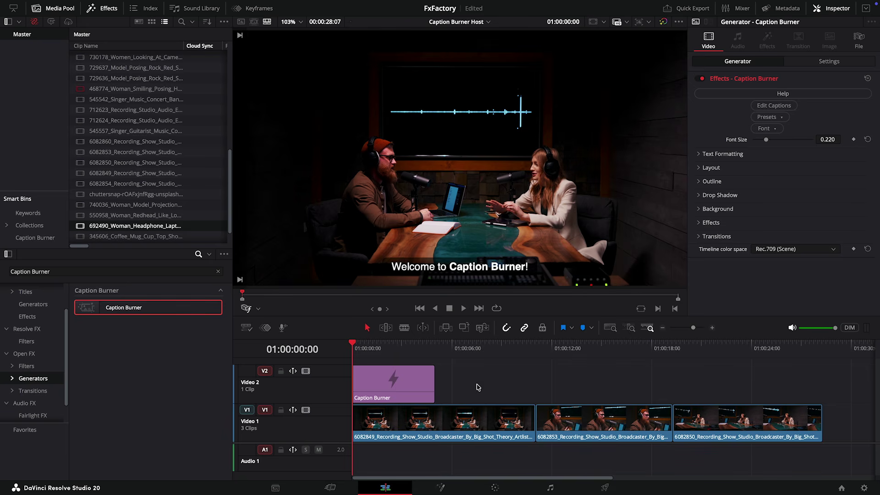
pyautogui.moveTo(435, 381); pyautogui.dragTo(820, 380)
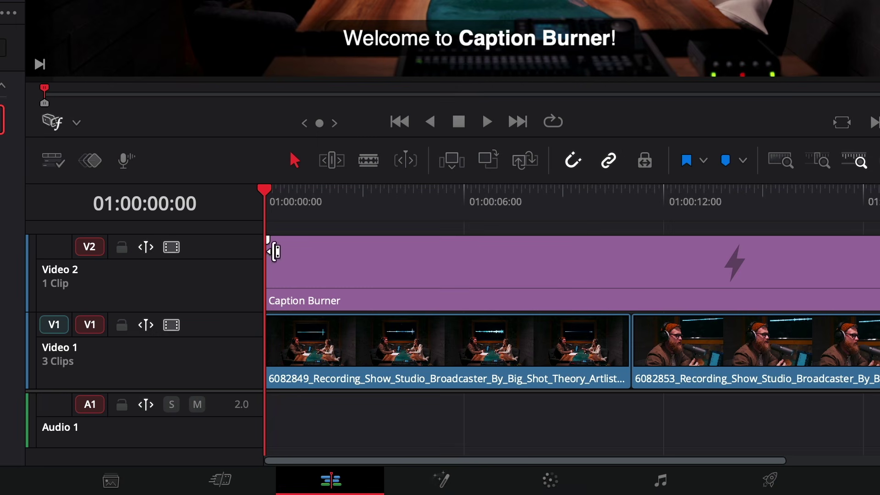
pyautogui.moveTo(276, 272); pyautogui.dragTo(386, 275)
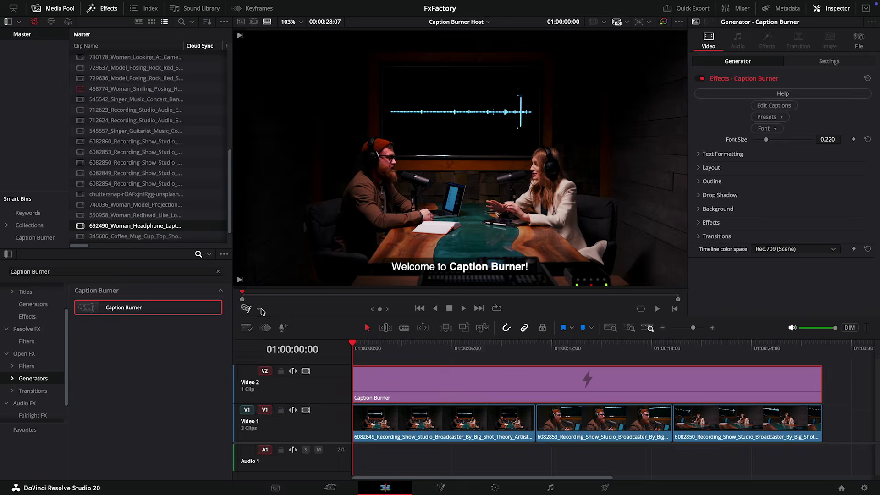
# Step: Turn on the Open FX Overlay in the viewer and open the caption editor for the Caption Burner clip
pyautogui.click(259, 309)
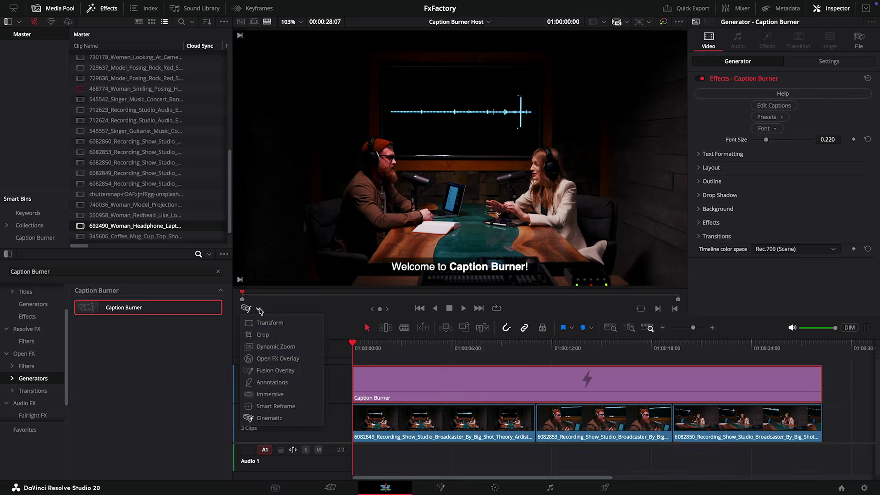
pyautogui.click(208, 330)
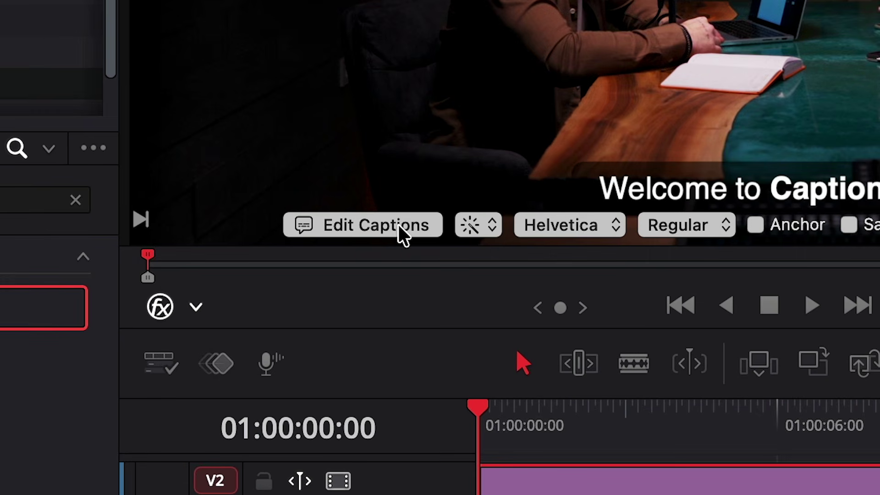
pyautogui.click(398, 225)
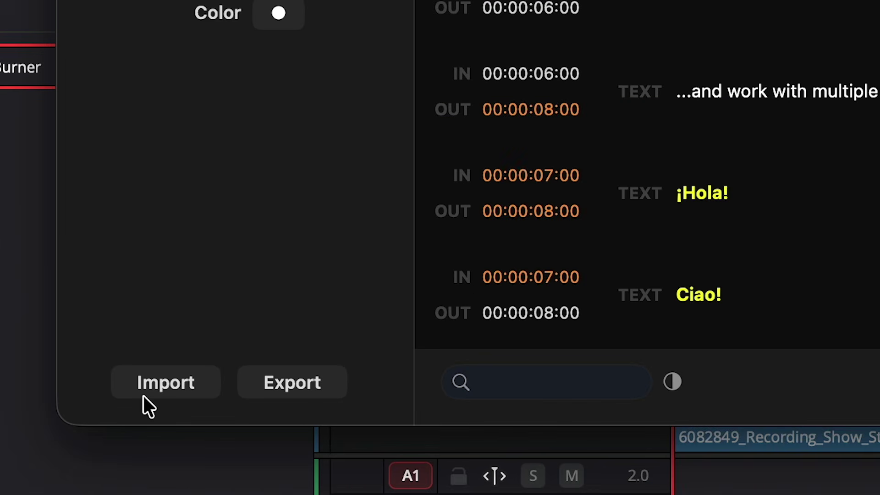
# Step: Import Podcast.srt in SubRip (SRT) format with English language and UTF-8 encoding, replacing the existing English captions
pyautogui.click(196, 382)
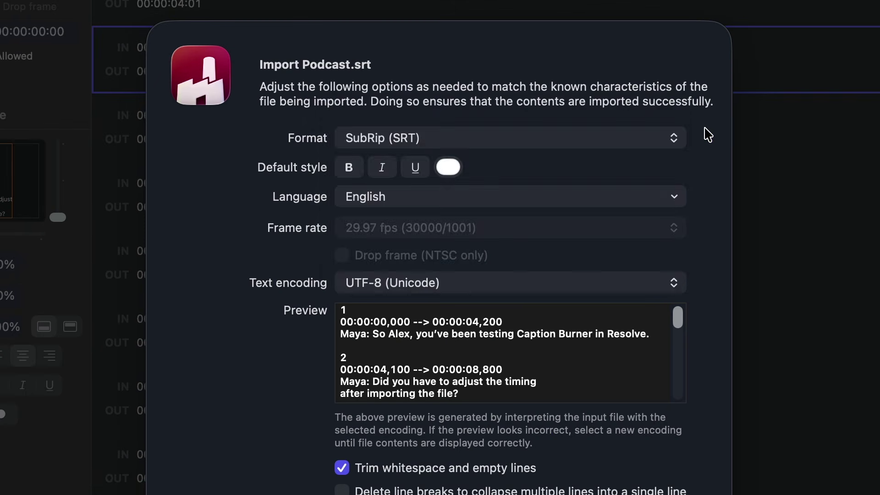
pyautogui.click(556, 156)
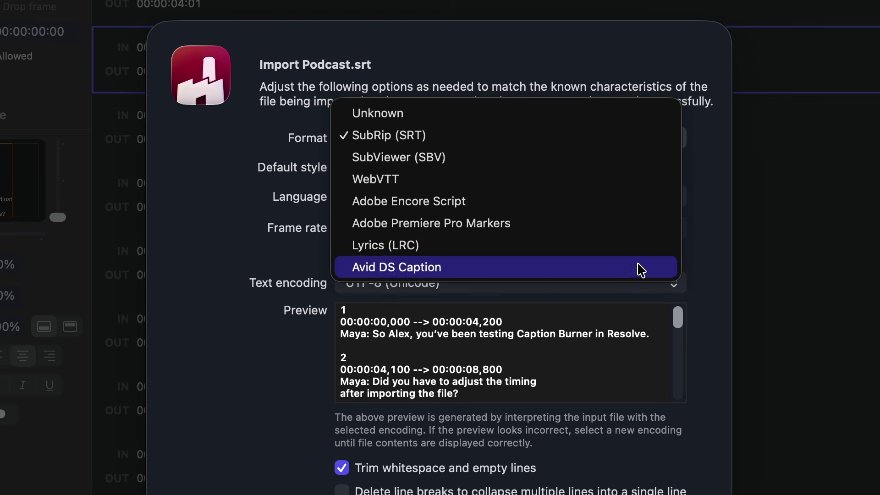
pyautogui.click(700, 136)
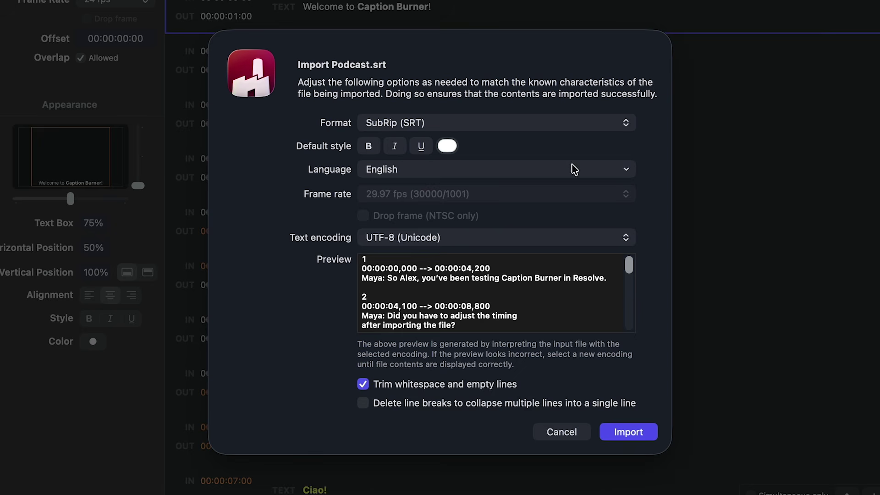
pyautogui.click(574, 170)
pyautogui.click(576, 211)
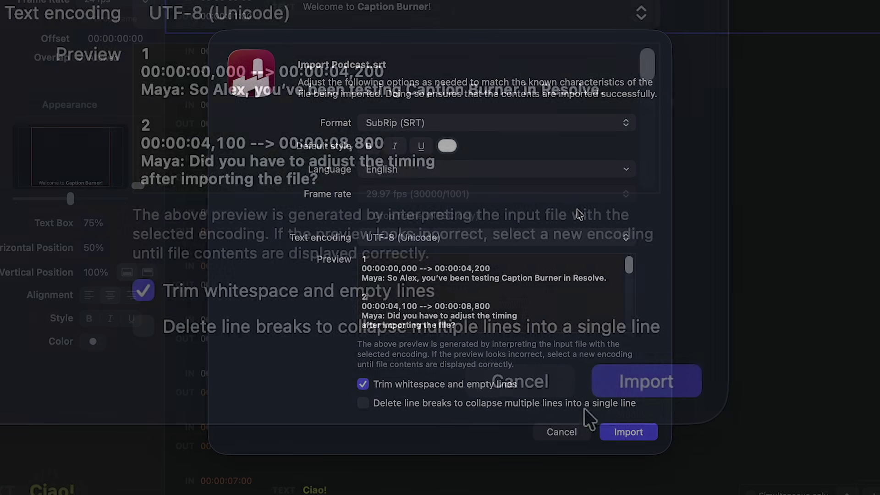
pyautogui.click(607, 437)
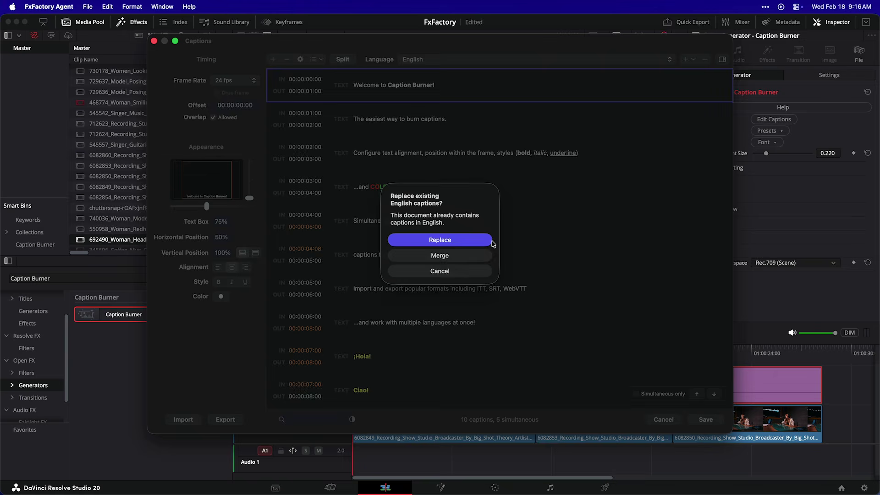
pyautogui.click(482, 240)
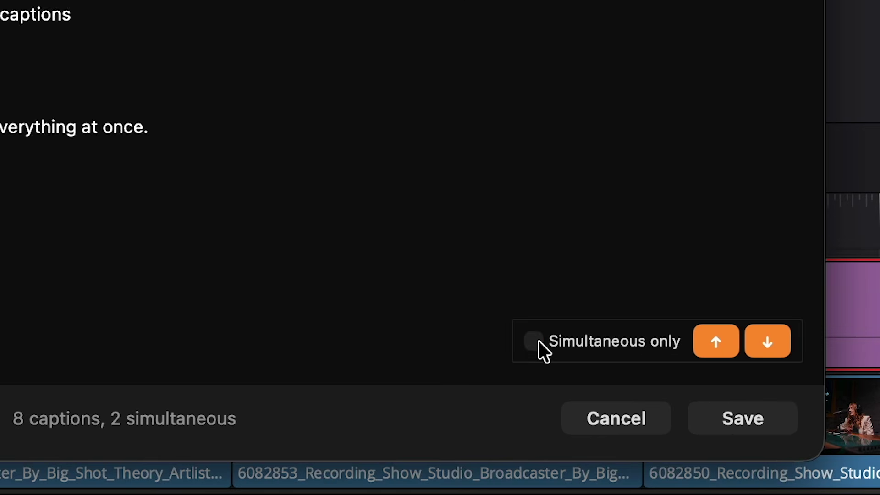
# Step: Set the start time offset of the captions to 00:00:00:12
pyautogui.click(673, 440)
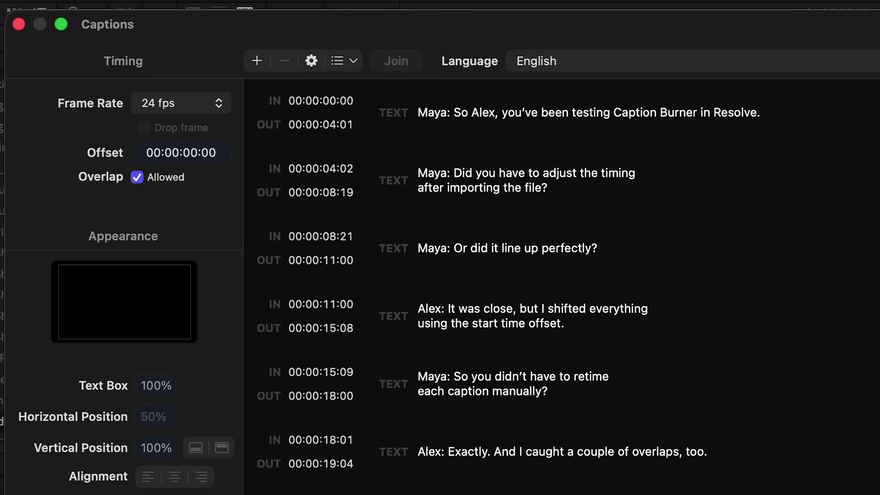
pyautogui.doubleClick(208, 152)
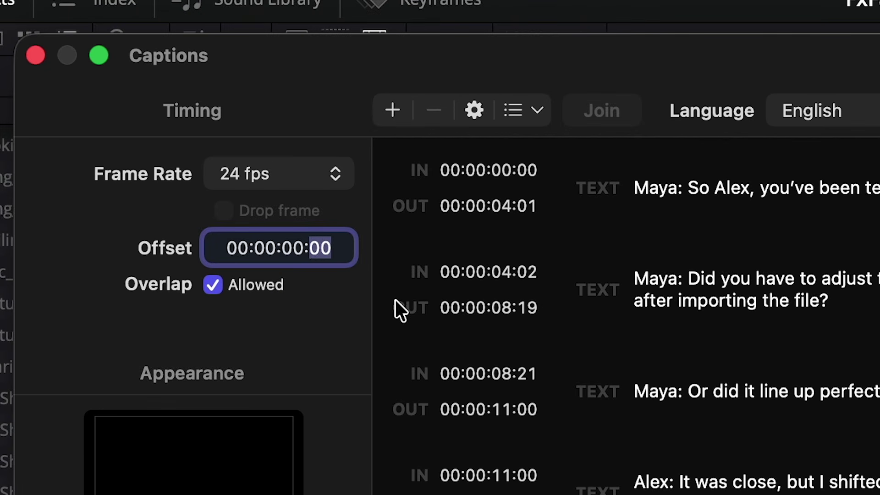
pyautogui.write('12')
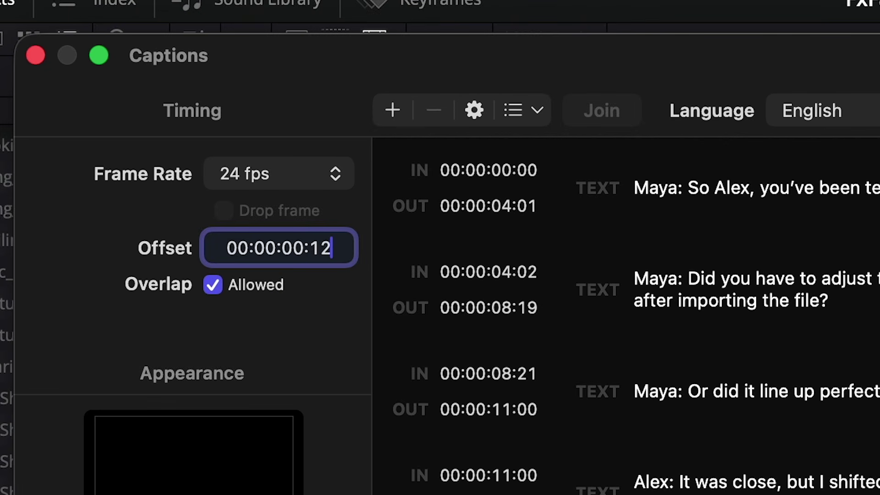
pyautogui.press('Return')
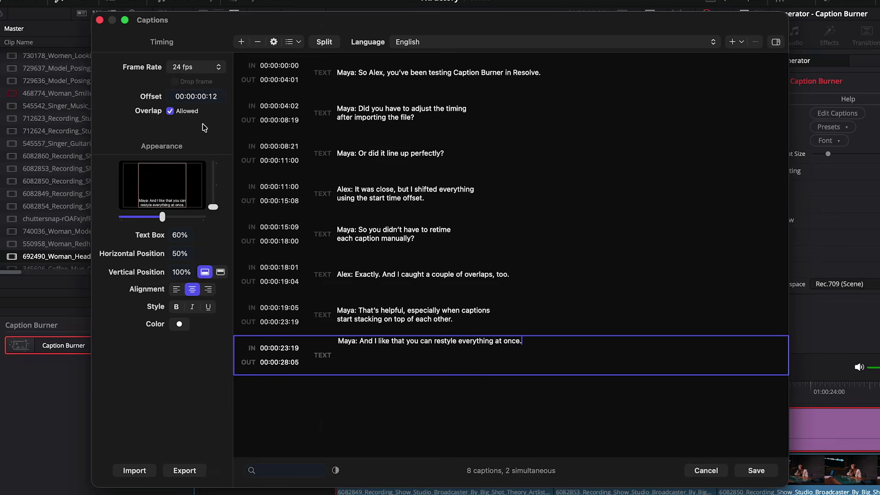
# Step: Color only the word "perfectly" yellow in the third caption
pyautogui.click(428, 153)
pyautogui.doubleClick(428, 140)
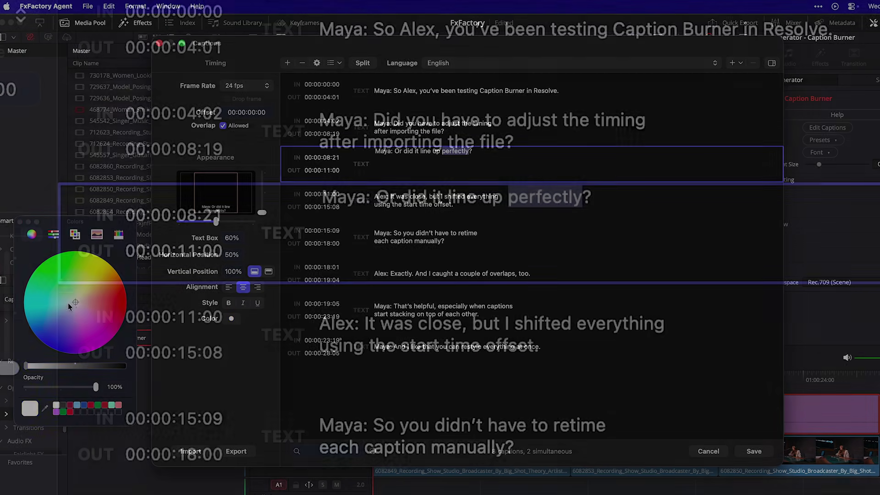
pyautogui.click(97, 269)
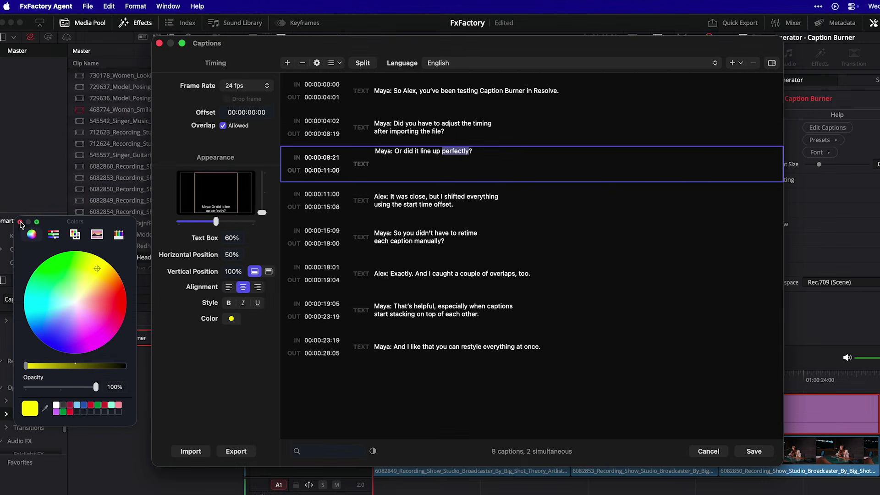
pyautogui.click(21, 223)
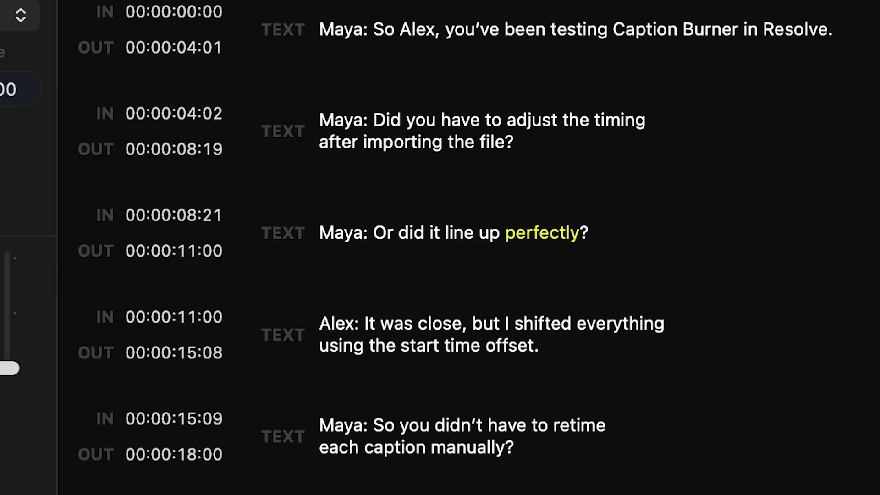
# Step: Make the last two captions bold
pyautogui.click(571, 310)
pyautogui.keyDown('shift'); pyautogui.click(571, 351); pyautogui.keyUp('shift')
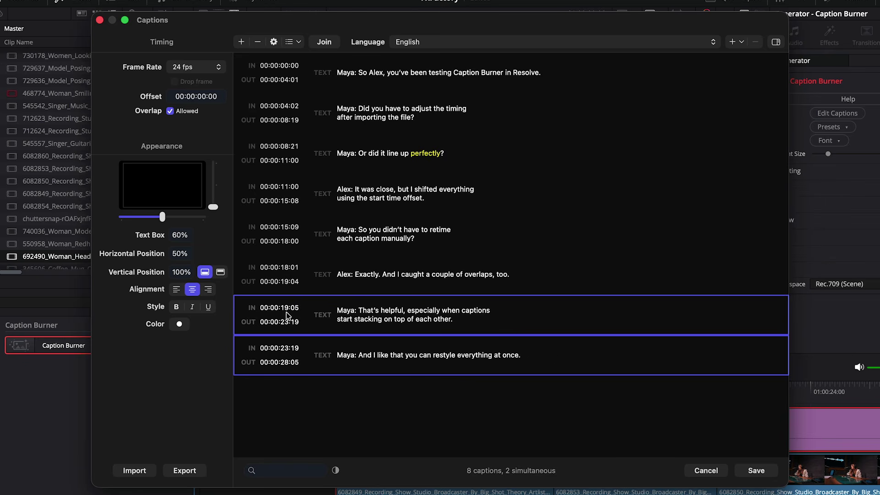
pyautogui.click(176, 306)
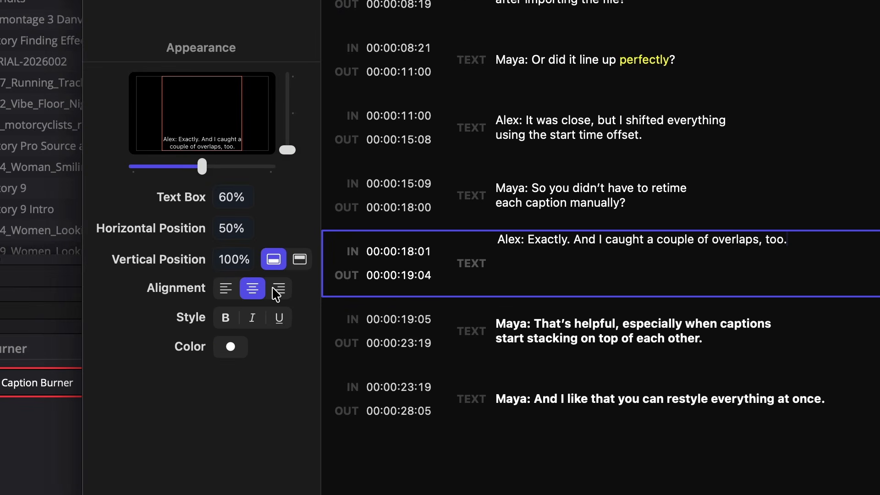
# Step: Right-align the caption starting at 00:00:18:01 and shift its text box toward the right side and higher in the frame
pyautogui.click(276, 290)
pyautogui.moveTo(202, 166); pyautogui.dragTo(245, 165)
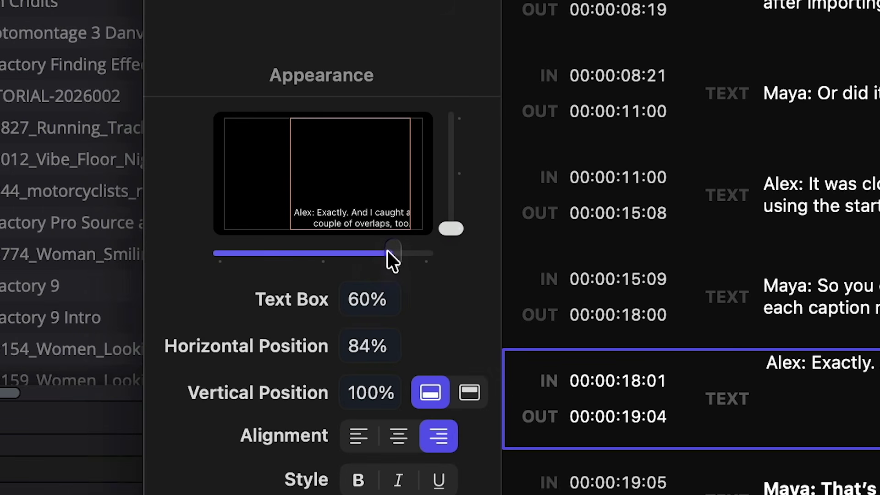
pyautogui.moveTo(387, 251); pyautogui.dragTo(413, 254)
pyautogui.moveTo(451, 228); pyautogui.dragTo(464, 170)
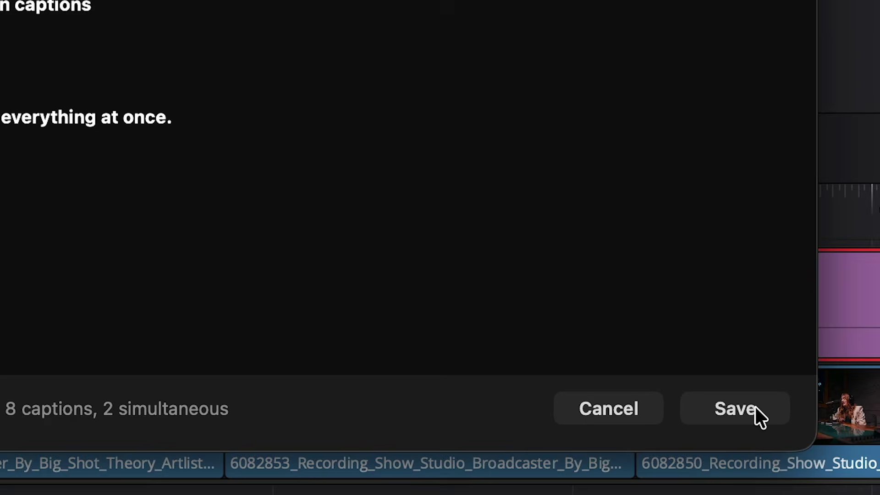
# Step: Save the edited captions and play the timeline to review them over the video
pyautogui.click(755, 407)
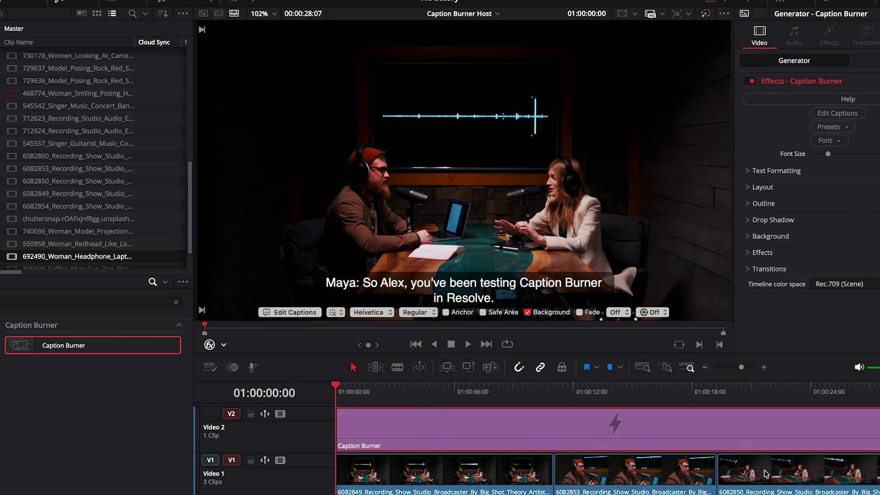
pyautogui.press('space')
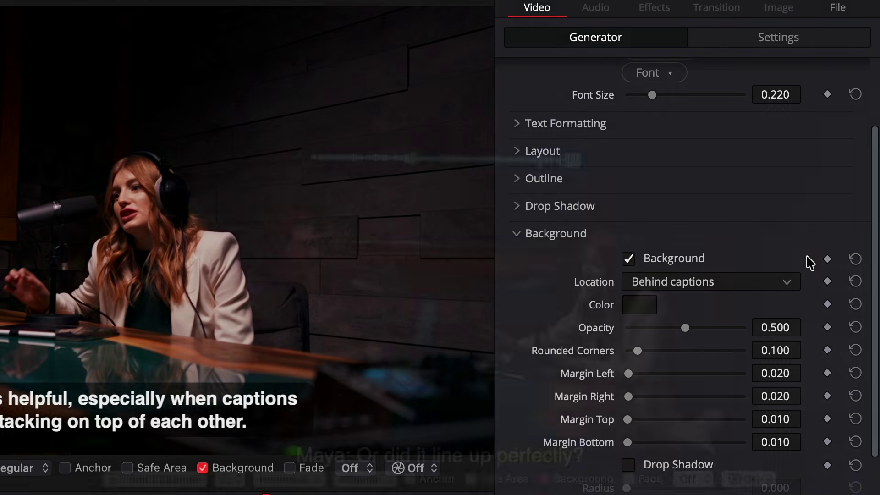
# Step: Turn off the background behind the captions
pyautogui.click(629, 259)
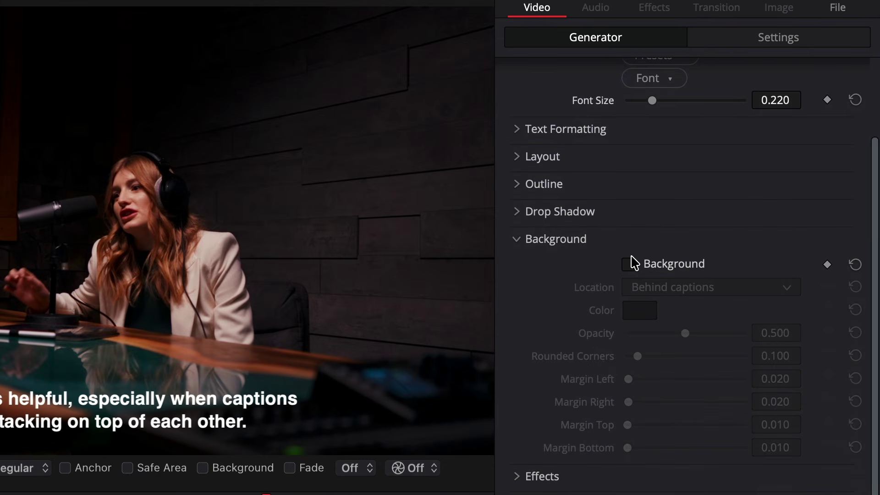
# Step: Turn the captions' background back on at full opacity (1.000) and adjust its rounded corners
pyautogui.click(629, 264)
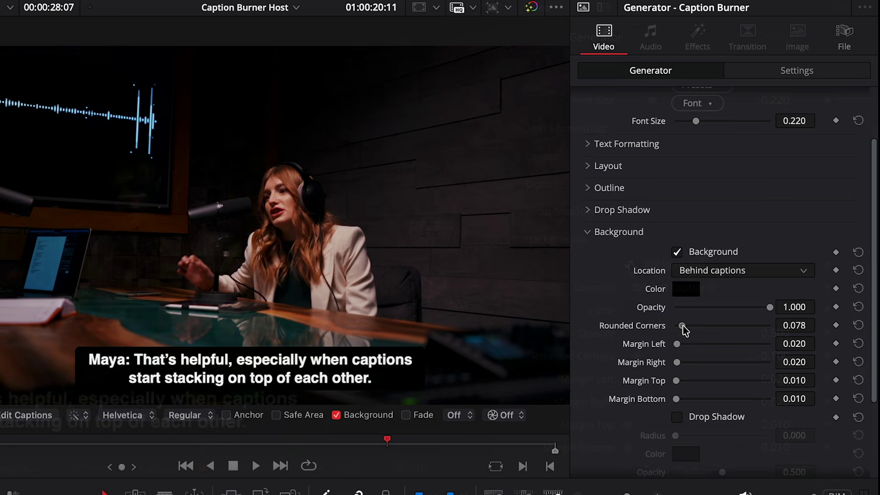
pyautogui.moveTo(693, 327); pyautogui.dragTo(695, 326)
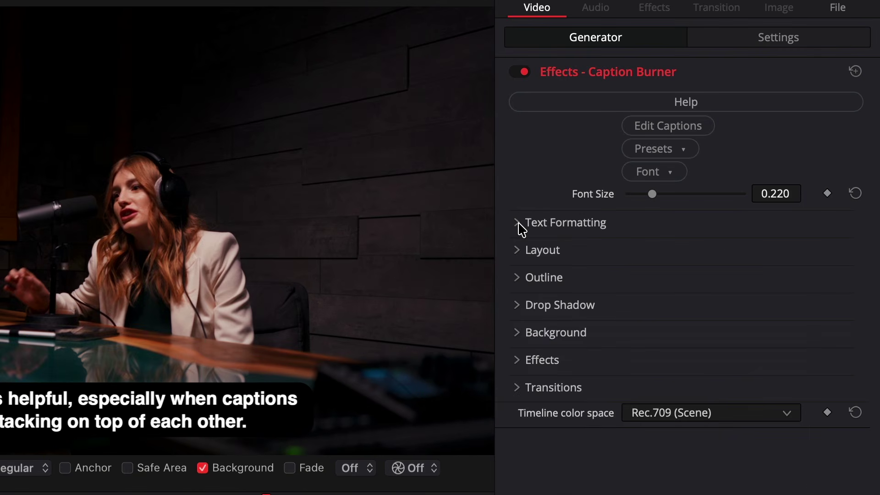
# Step: Remove bold from the caption text and colorize it bright yellow
pyautogui.click(519, 224)
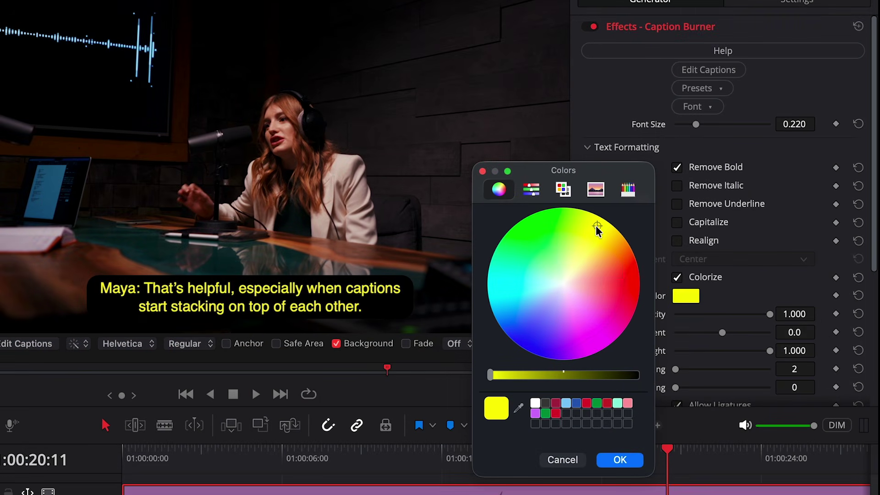
pyautogui.click(621, 459)
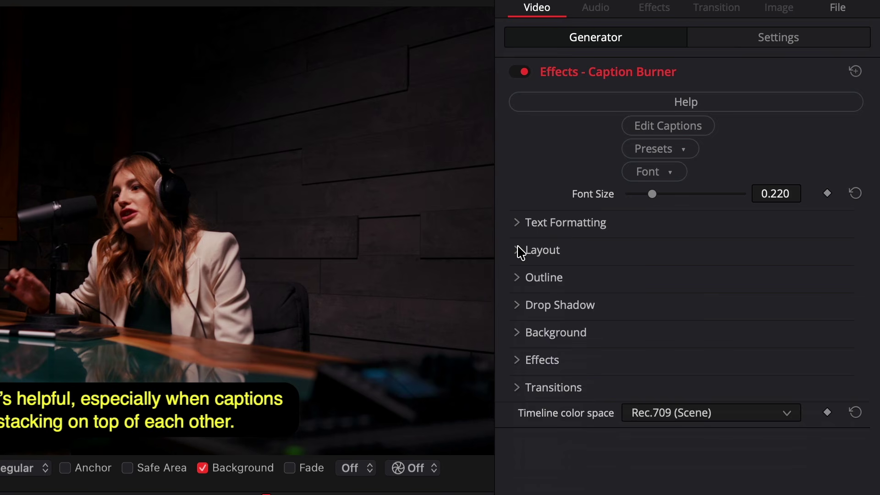
# Step: In the caption layout, preview the safe area, set its height to 1.000 and widen it toward the frame edges
pyautogui.click(589, 169)
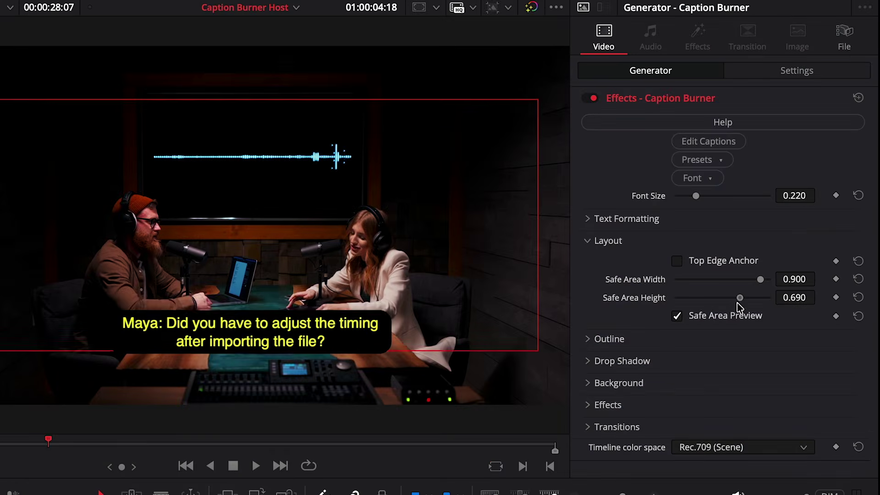
pyautogui.moveTo(736, 299); pyautogui.dragTo(799, 308)
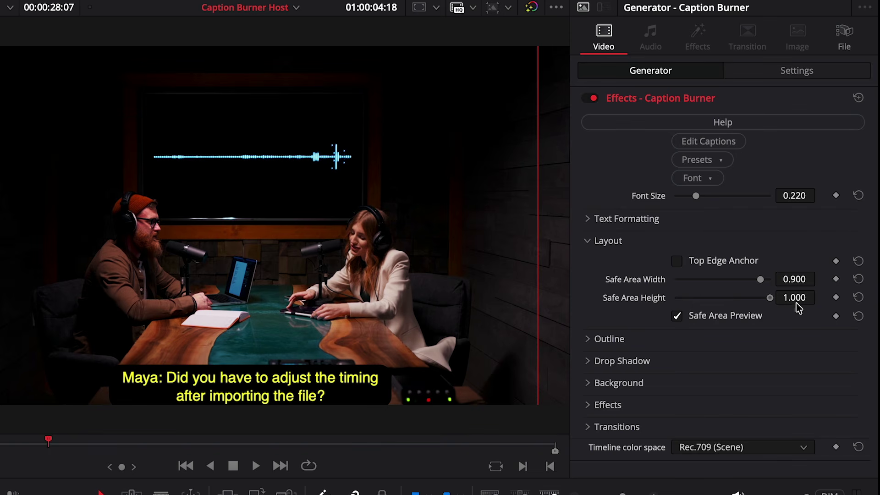
pyautogui.moveTo(761, 280); pyautogui.dragTo(806, 284)
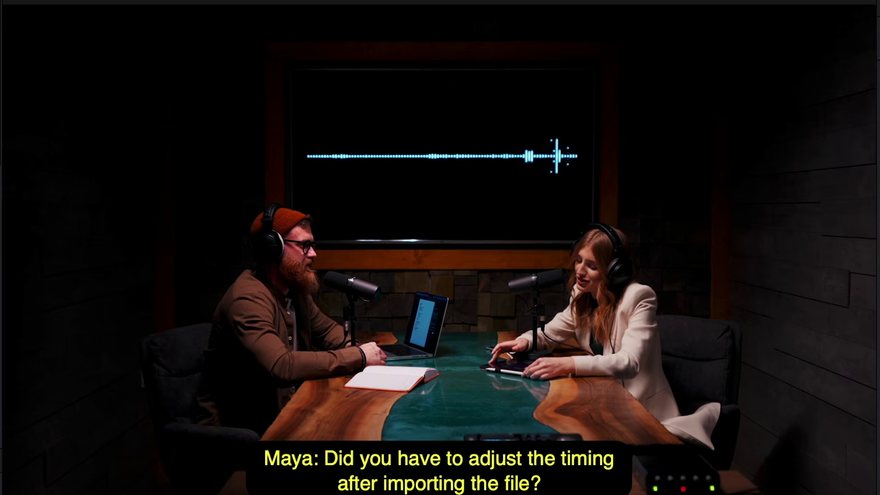